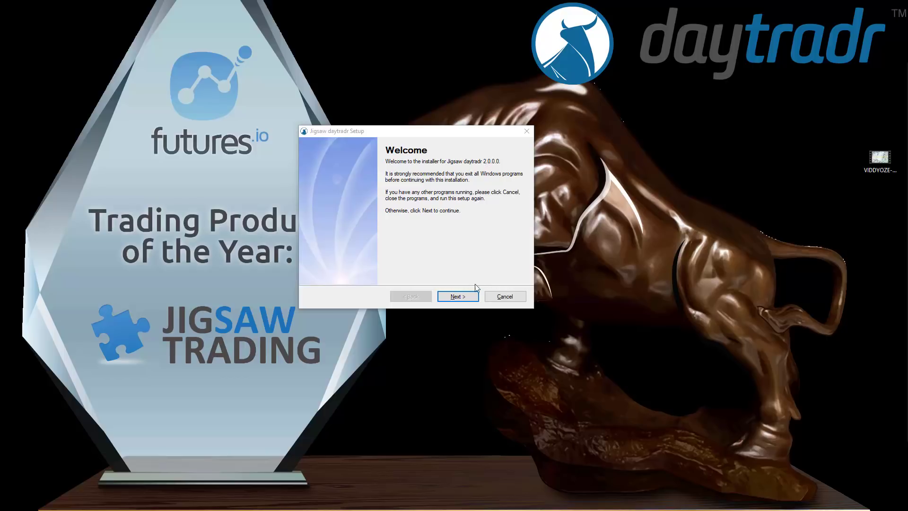
Accept the license agreement and keep the default C:\Program Files (x86)\Jigsaw Trading install folder
{"action": "left_click", "coordinate": [465, 297]}
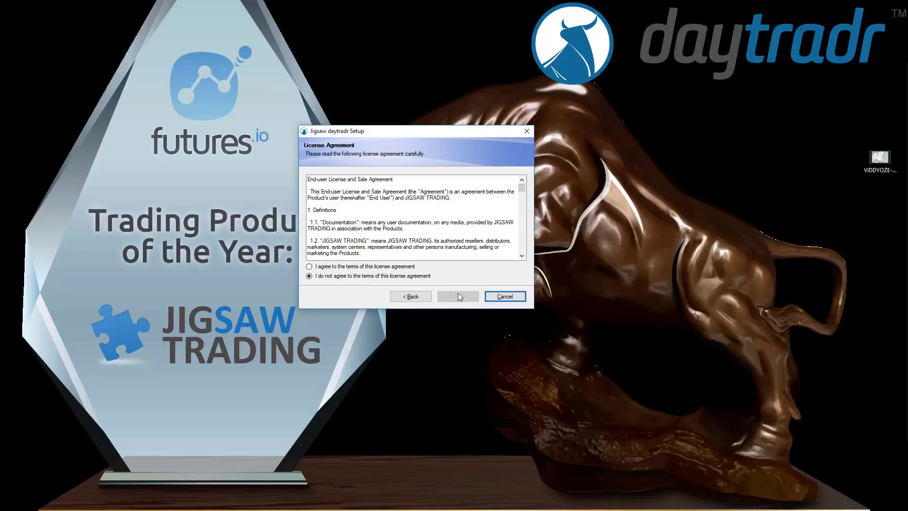
{"action": "left_click", "coordinate": [409, 266]}
{"action": "left_click", "coordinate": [457, 296]}
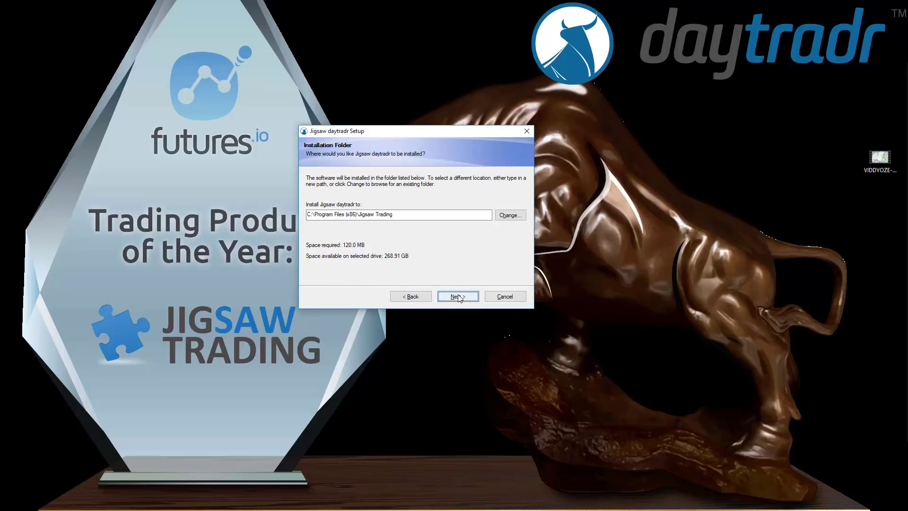
{"action": "left_click", "coordinate": [458, 296]}
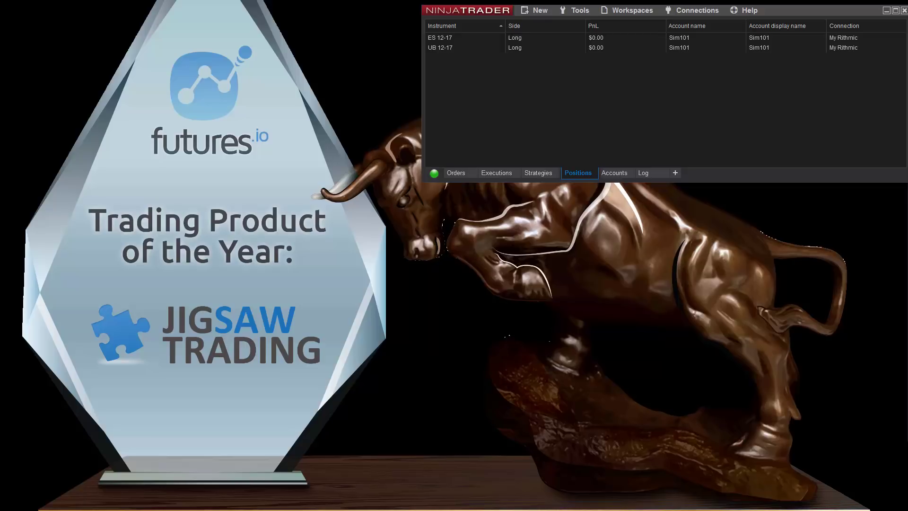
Create a new Market Analyzer window and add GC 02-18 to it
{"action": "left_click", "coordinate": [545, 11]}
{"action": "left_click", "coordinate": [549, 124]}
{"action": "right_click", "coordinate": [239, 263]}
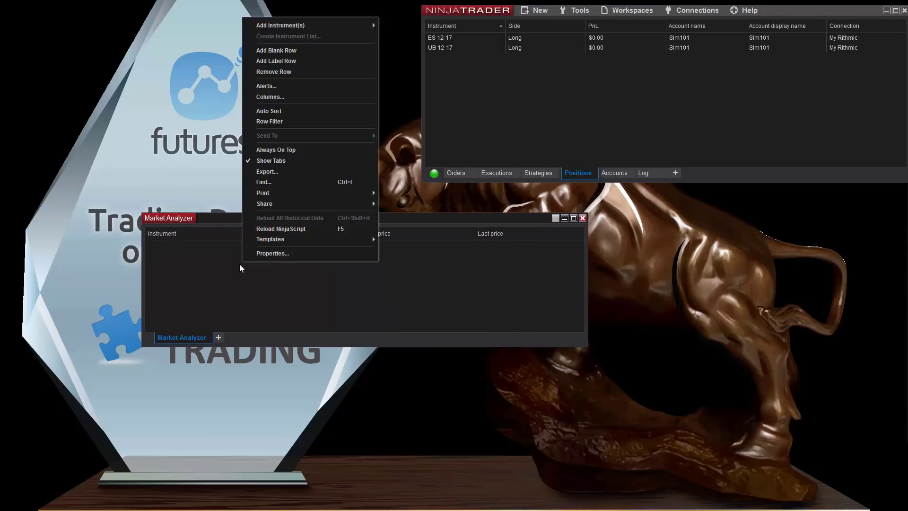
{"action": "mouse_move", "coordinate": [304, 26]}
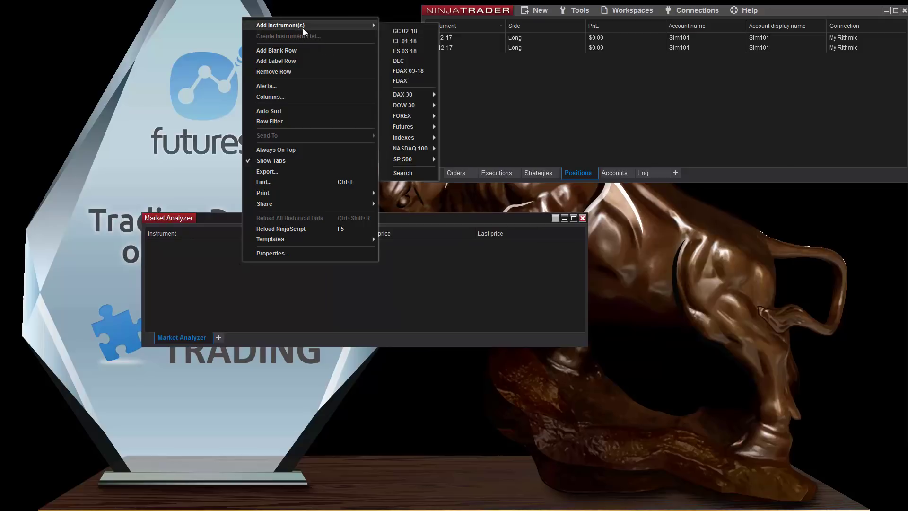
{"action": "left_click", "coordinate": [407, 30]}
Add ES 03-18 and CL 01-18 to the analyzer, then bring up the GC 02-18 row's menu
{"action": "right_click", "coordinate": [325, 257]}
{"action": "mouse_move", "coordinate": [373, 24]}
{"action": "left_click", "coordinate": [484, 49]}
{"action": "right_click", "coordinate": [400, 270]}
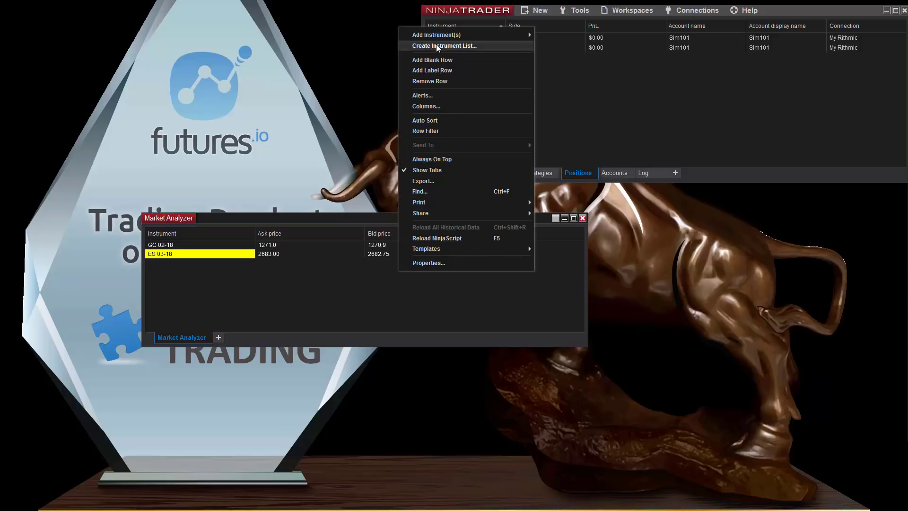
{"action": "mouse_move", "coordinate": [440, 38]}
{"action": "left_click", "coordinate": [571, 62]}
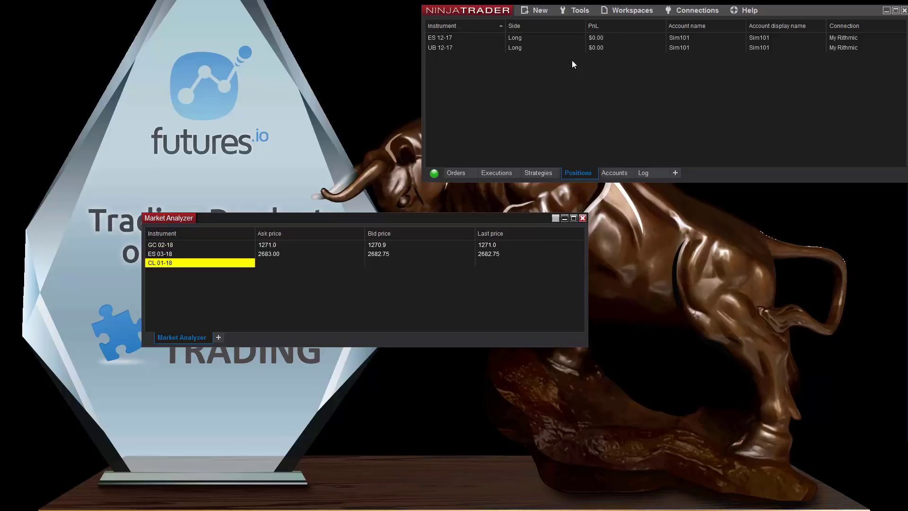
{"action": "left_click", "coordinate": [390, 247]}
{"action": "right_click", "coordinate": [385, 249]}
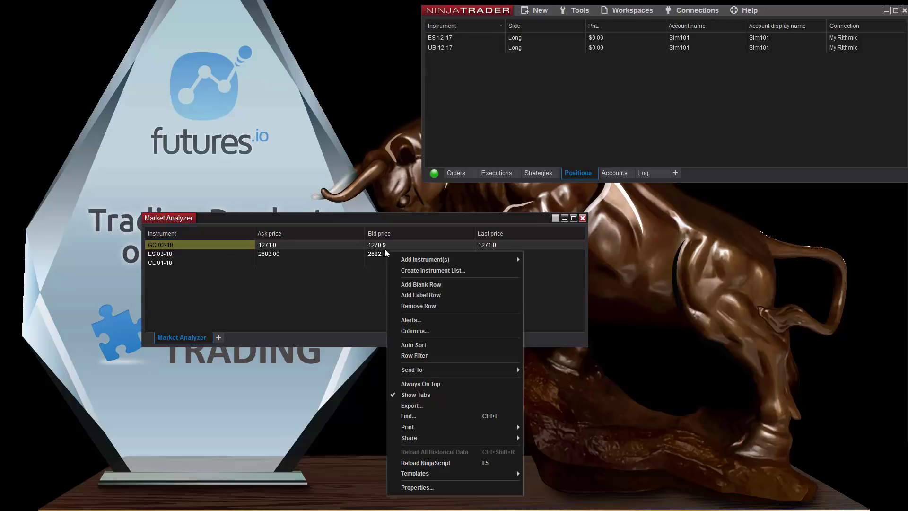
Add an Indicator column using JTConnection to the Market Analyzer's columns
{"action": "left_click", "coordinate": [420, 332]}
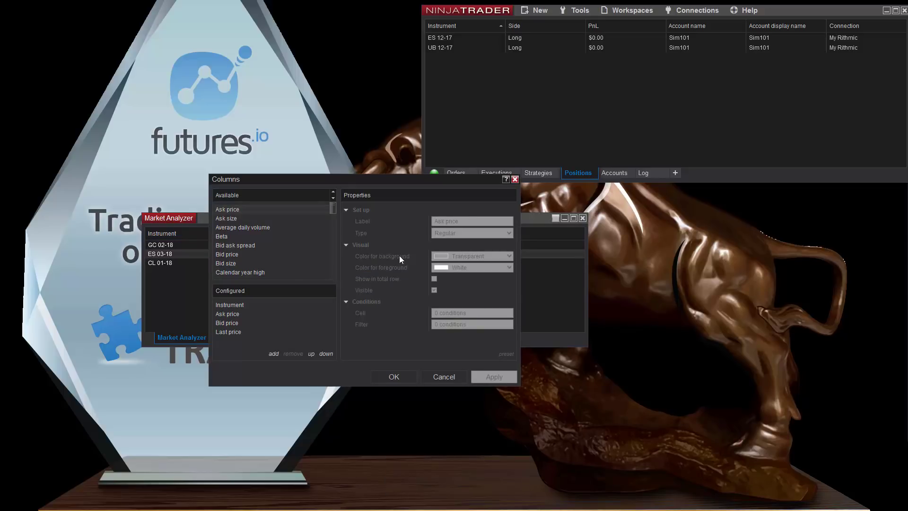
{"action": "left_click_drag", "start_coordinate": [333, 205], "coordinate": [339, 239]}
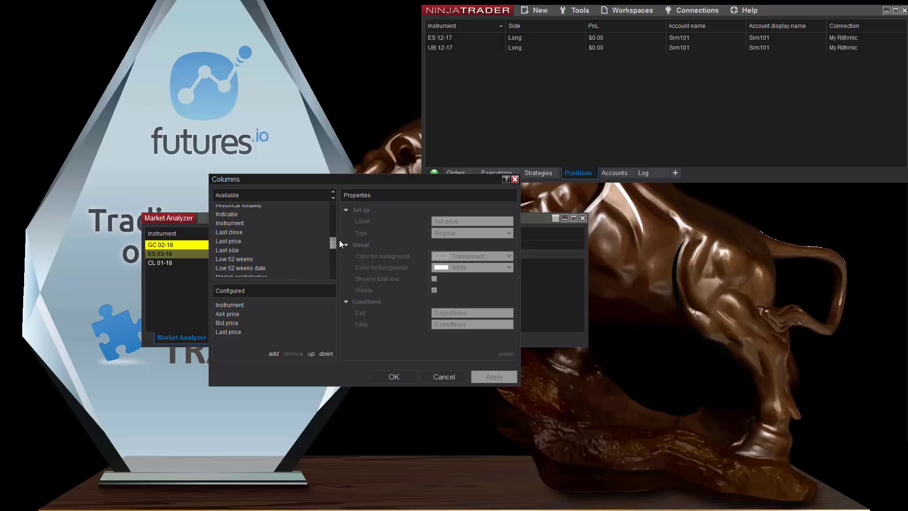
{"action": "left_click", "coordinate": [230, 214]}
{"action": "left_click", "coordinate": [272, 355]}
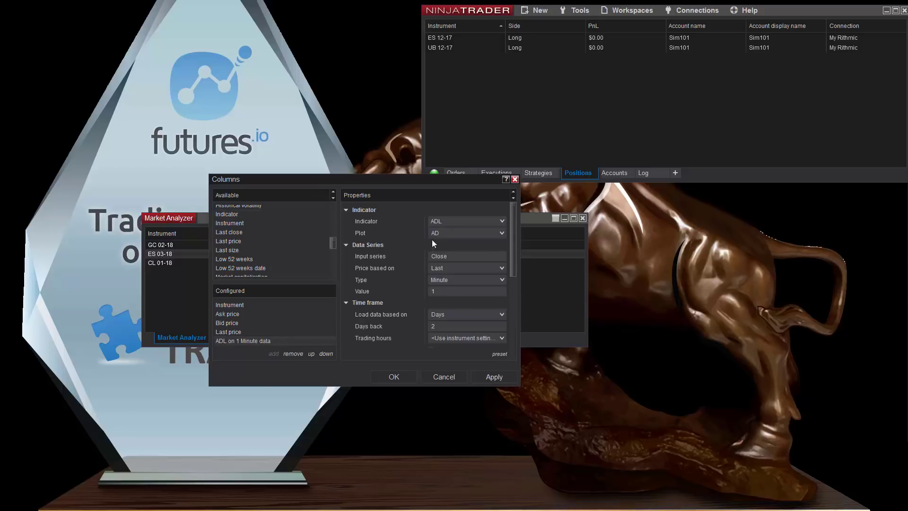
{"action": "left_click", "coordinate": [457, 222]}
{"action": "left_click_drag", "start_coordinate": [500, 274], "coordinate": [505, 345]}
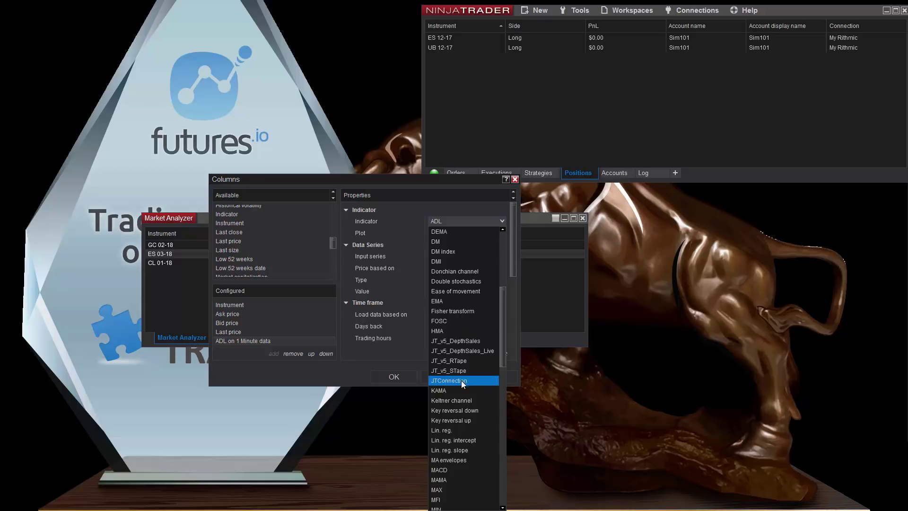
{"action": "left_click", "coordinate": [459, 380]}
{"action": "left_click", "coordinate": [396, 380]}
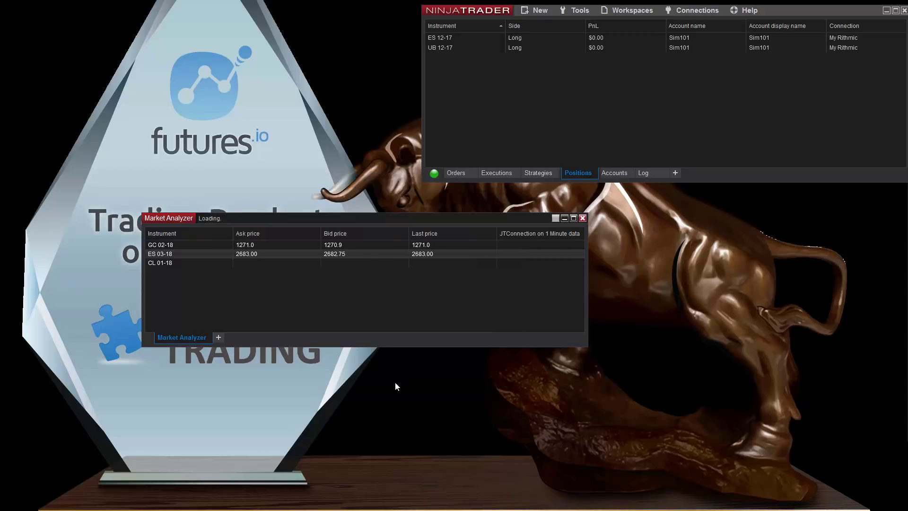
Move the Market Analyzer window to the top-left of the screen
{"action": "left_click_drag", "start_coordinate": [385, 216], "coordinate": [309, 33]}
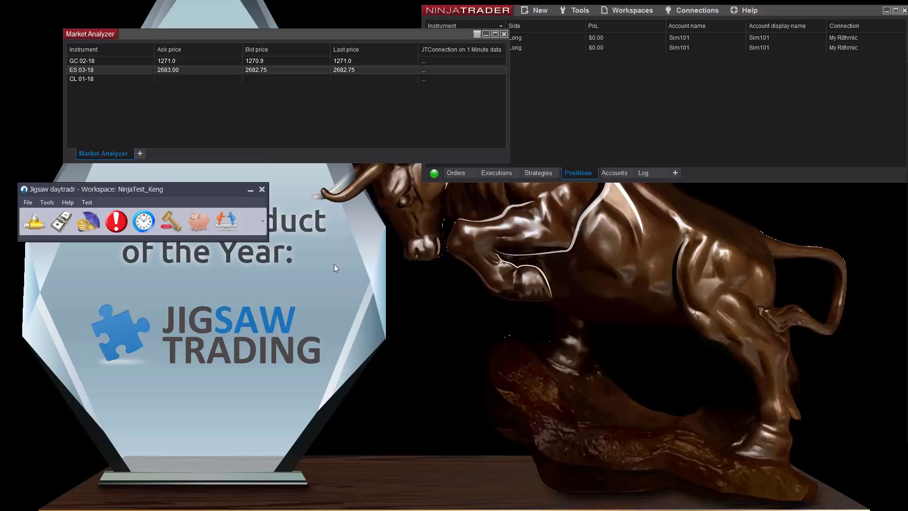
Open an ES 03-18 ladder from the platform symbols with the Sim101 account and CME session
{"action": "left_click", "coordinate": [170, 221]}
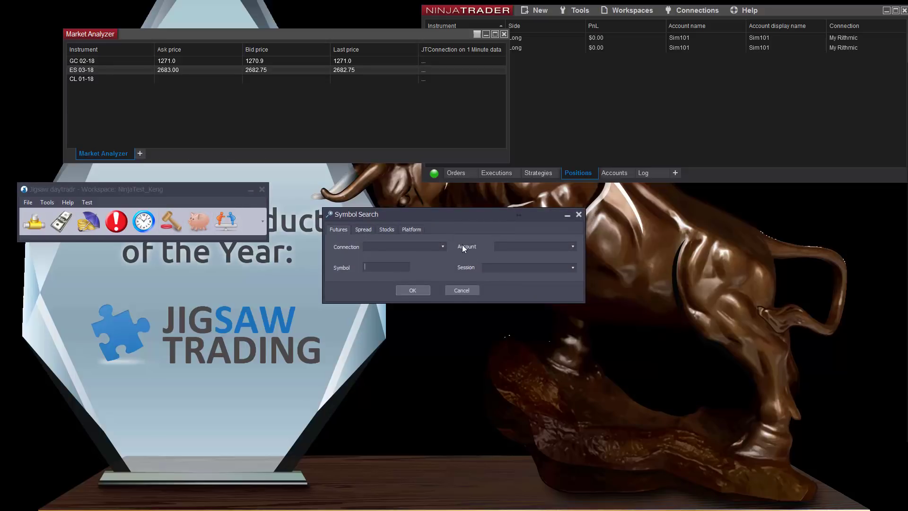
{"action": "left_click", "coordinate": [415, 229]}
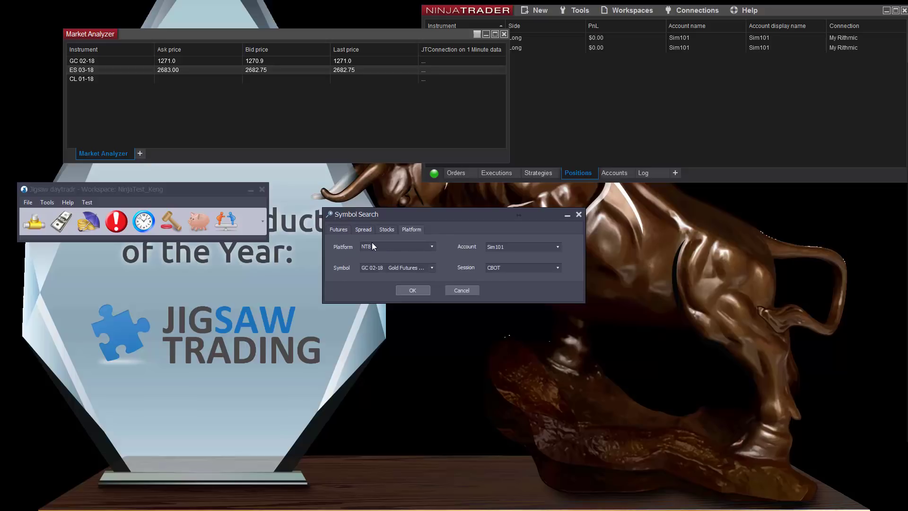
{"action": "left_click", "coordinate": [391, 267]}
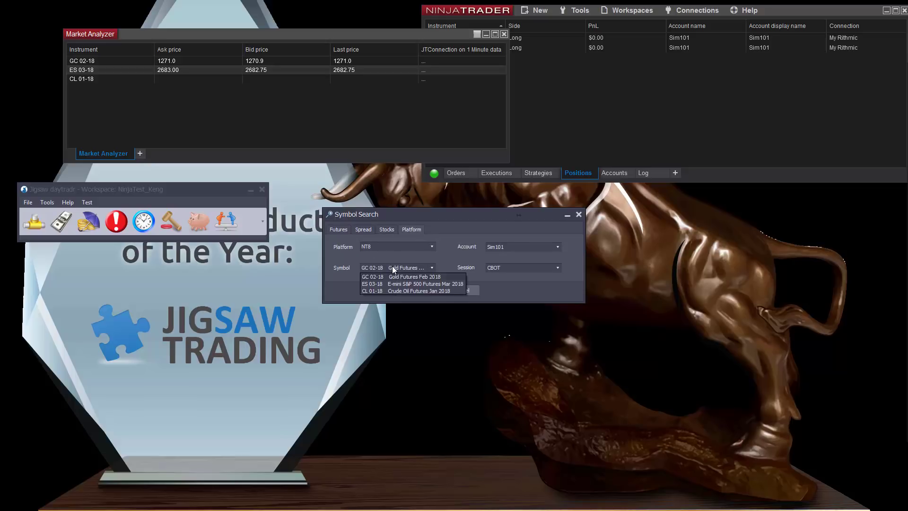
{"action": "left_click", "coordinate": [372, 283]}
{"action": "left_click", "coordinate": [512, 248]}
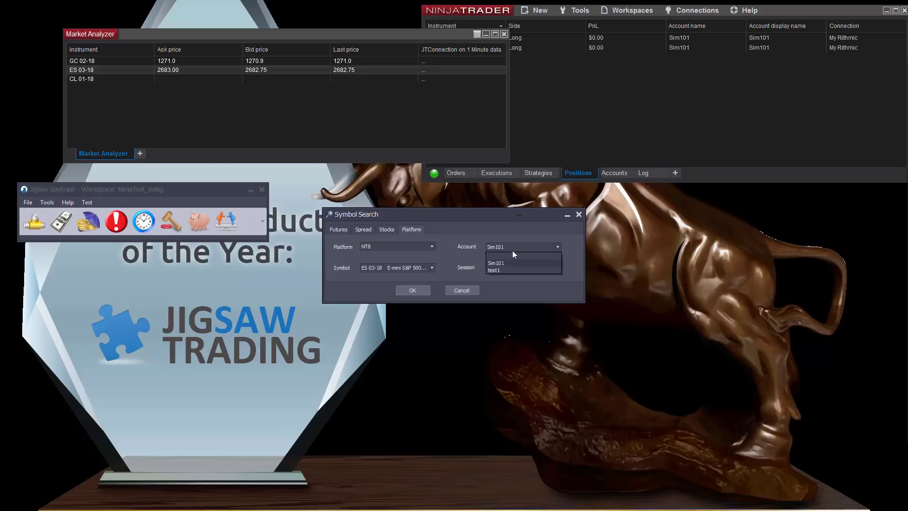
{"action": "left_click", "coordinate": [463, 234]}
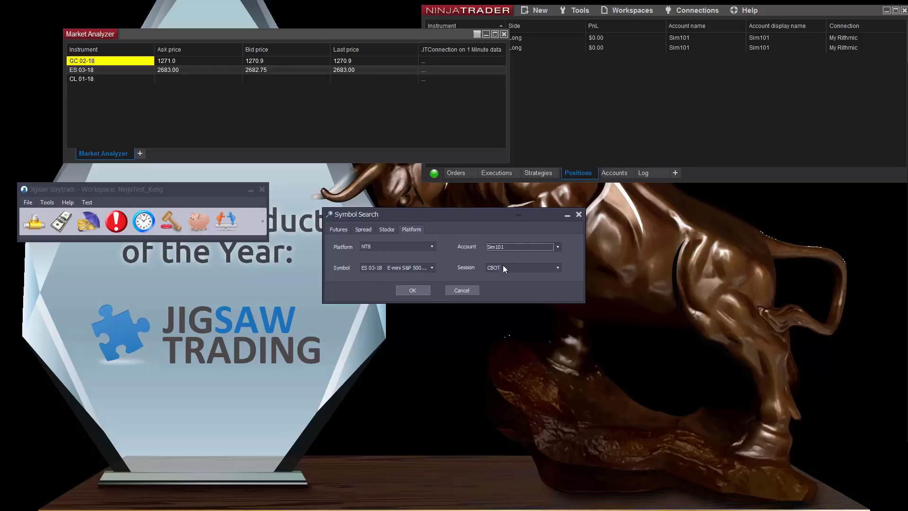
{"action": "left_click", "coordinate": [504, 267]}
{"action": "left_click", "coordinate": [510, 328]}
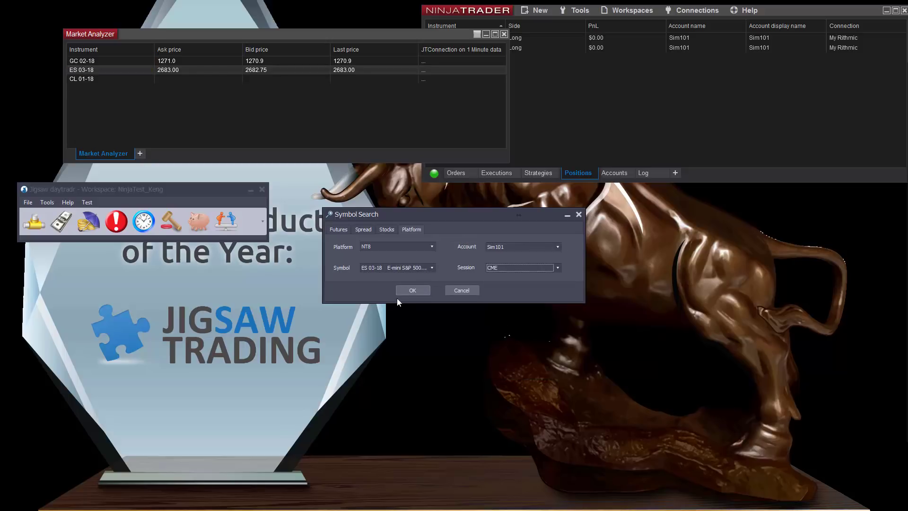
{"action": "left_click", "coordinate": [412, 290]}
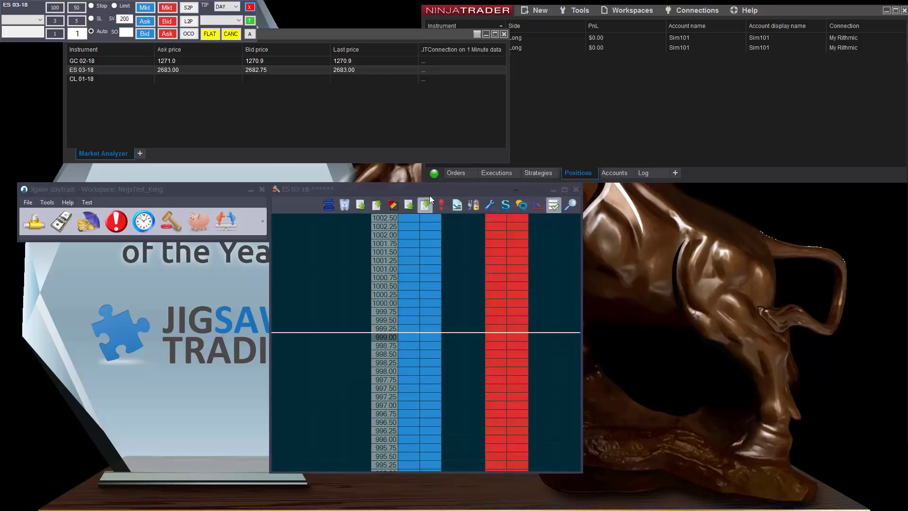
Open an ES 03-18 chart beside the ladder and place a 4-lot buy limit at 2681.00
{"action": "left_click_drag", "start_coordinate": [429, 195], "coordinate": [586, 200]}
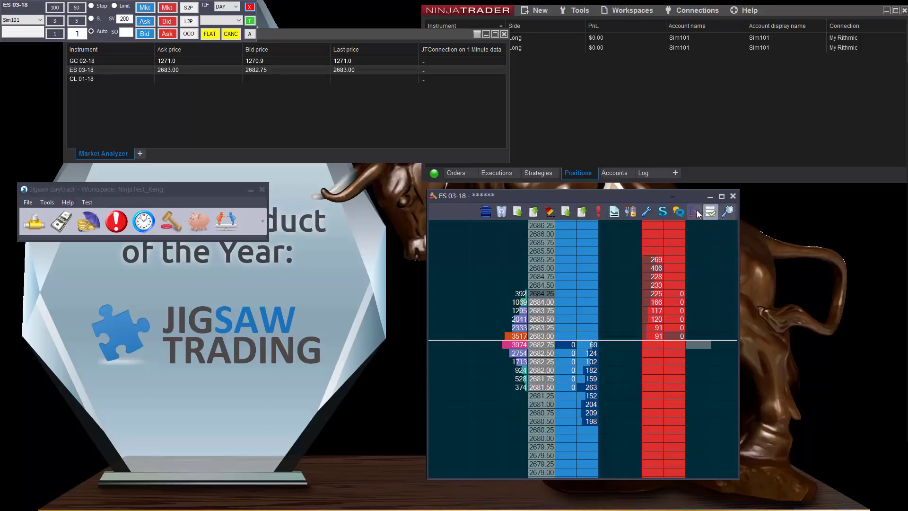
{"action": "left_click", "coordinate": [695, 210]}
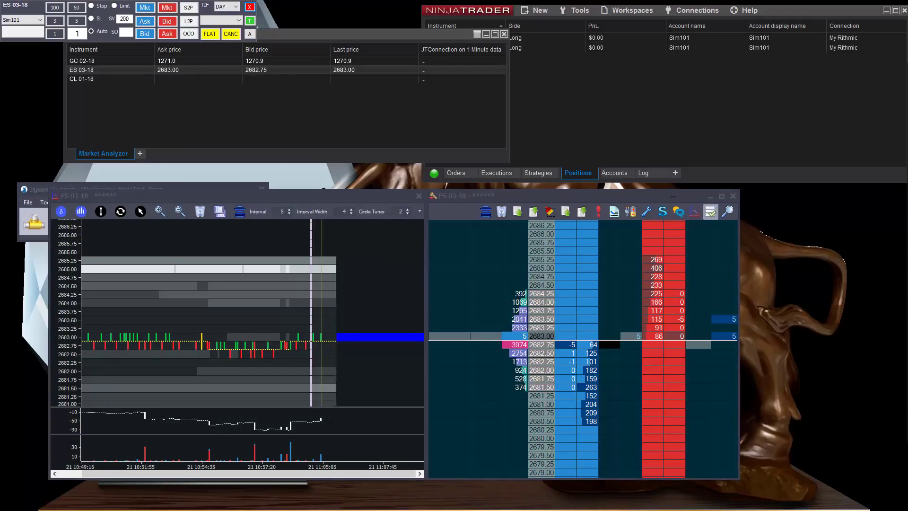
{"action": "left_click", "coordinate": [591, 407]}
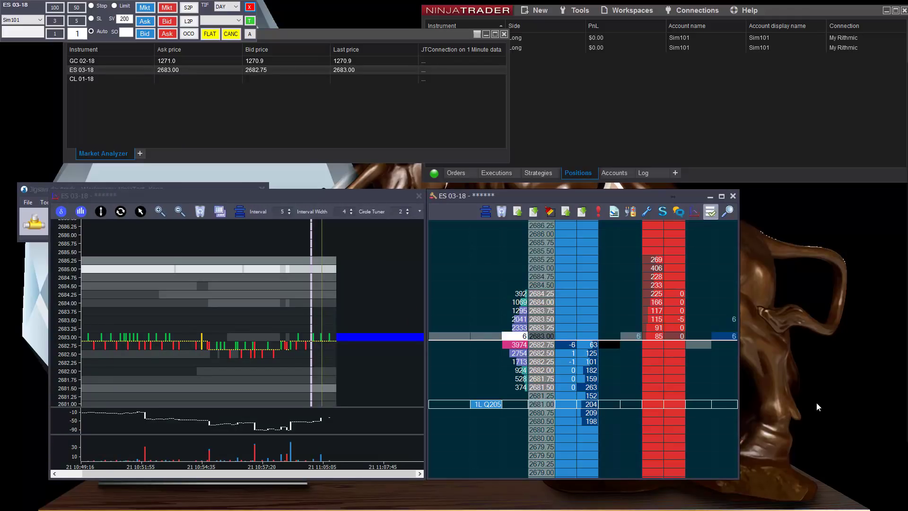
{"action": "double_click", "coordinate": [491, 406]}
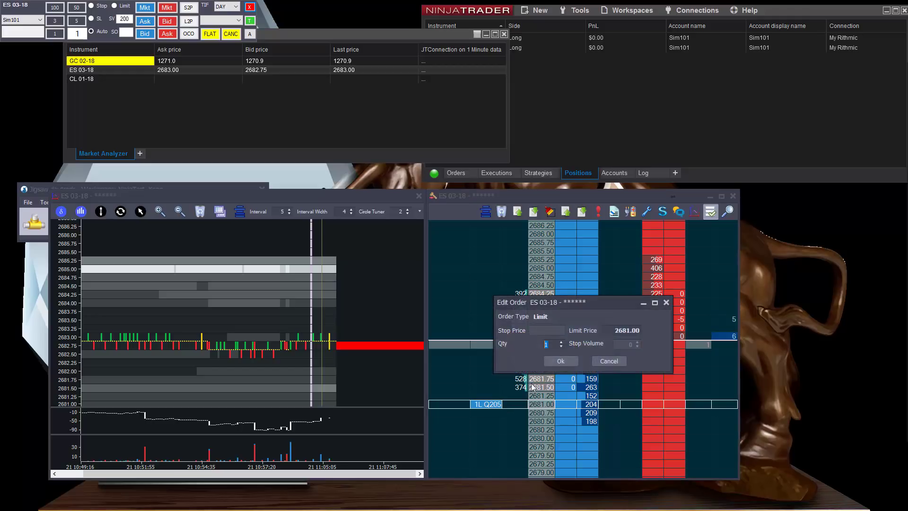
{"action": "left_click", "coordinate": [562, 341]}
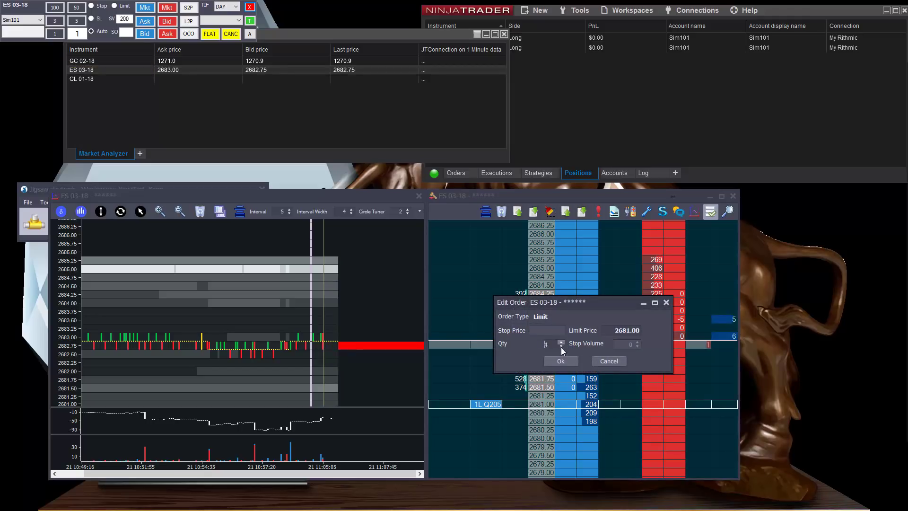
{"action": "left_click", "coordinate": [561, 362]}
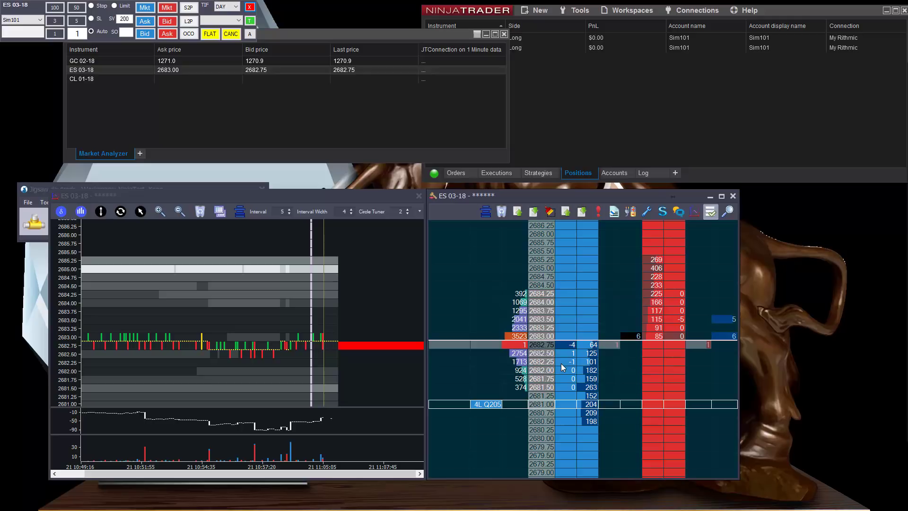